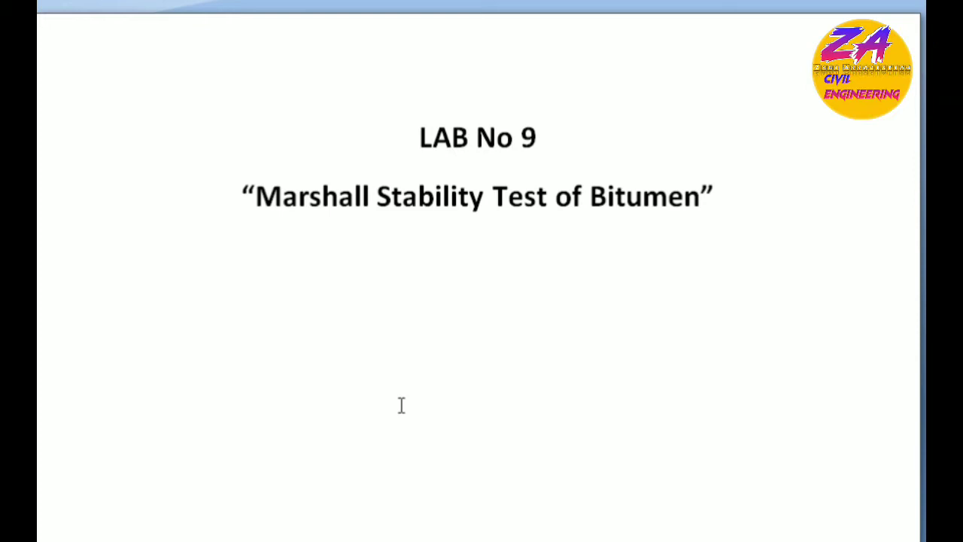
Below the title, write a Designation section with ASTM-D-1559-62 & MS- 2 and a Scope section on determining optimum binder content by Marshall Method.
left_click(143, 260)
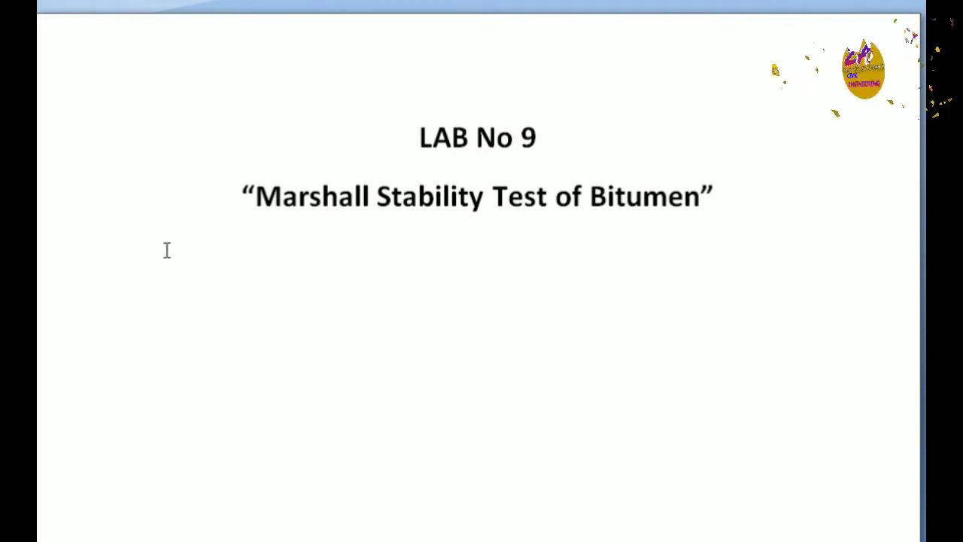
type("Designation:")
key("Return")
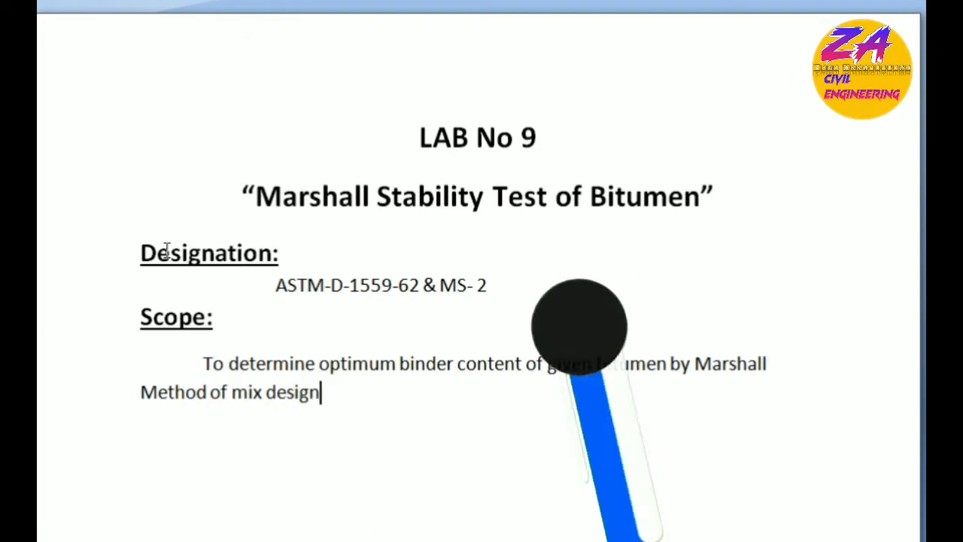
type(".")
key("Return")
key("Return")
Add a "Significance & Use:" heading with an indented paragraph on determining how much binder content is added in asphalt, 3-6 %.
type("Significa")
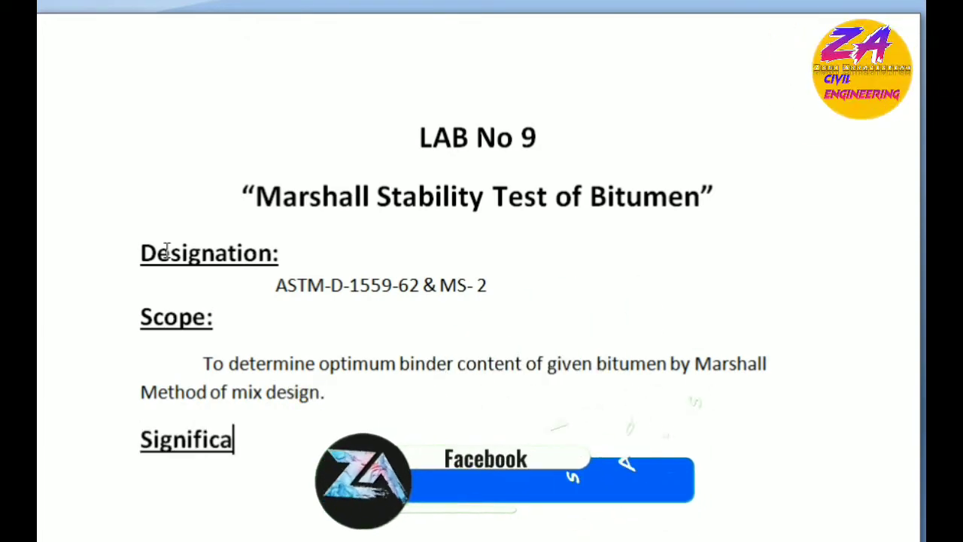
type("nce & Use:")
key("Return")
key("Tab")
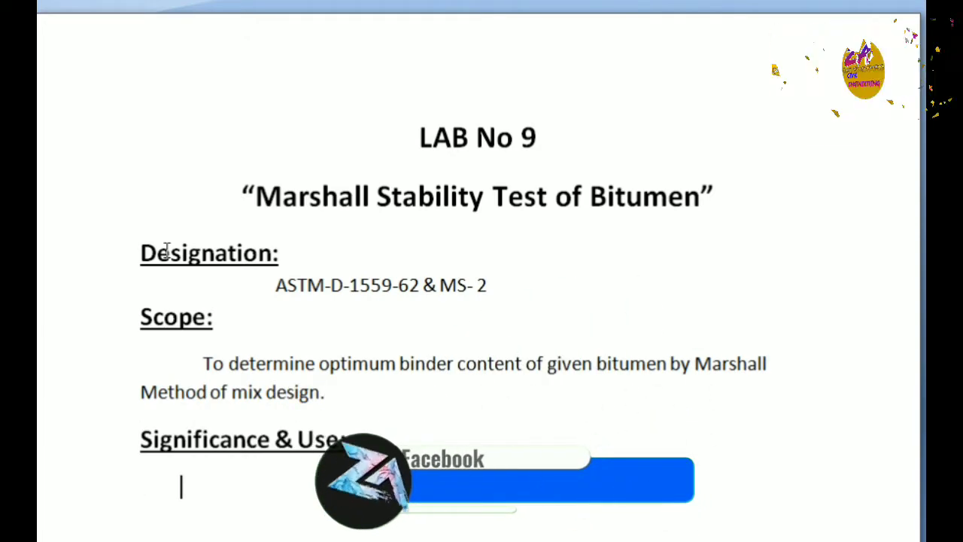
key("Tab")
type("This test is used to determine")
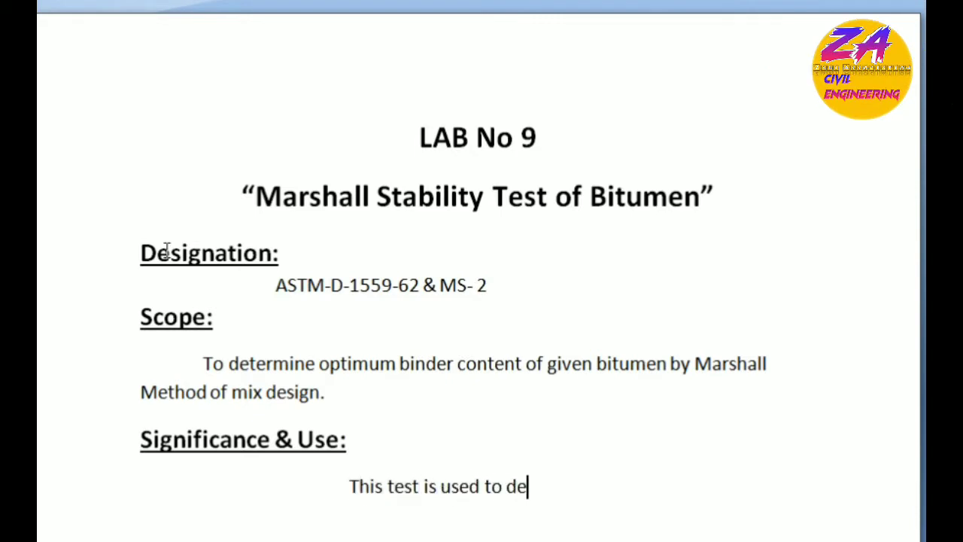
type(" the how much binder content added in asphalt 3-6 %. The orig")
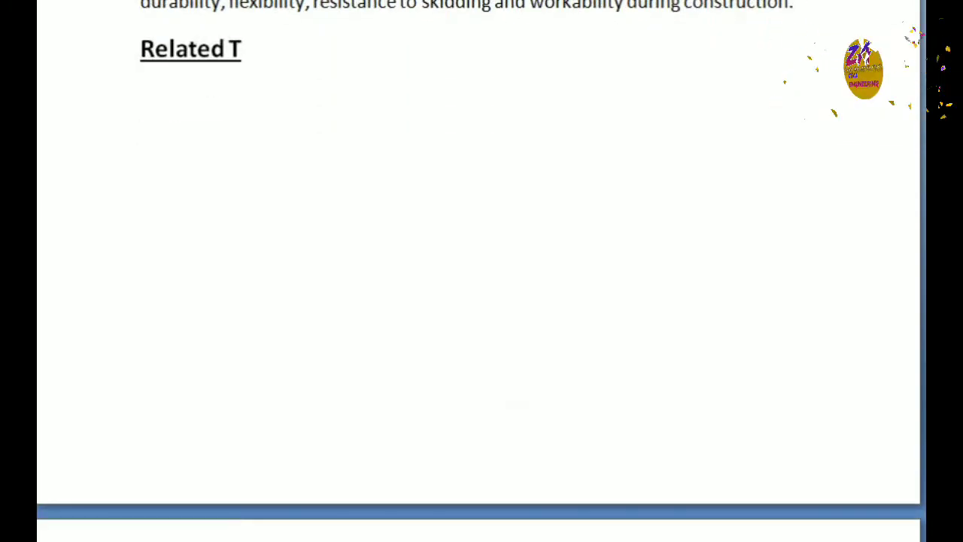
Complete the "Related Theory" heading and add an "Introduction:" heading with an indented line beneath it.
type("heory")
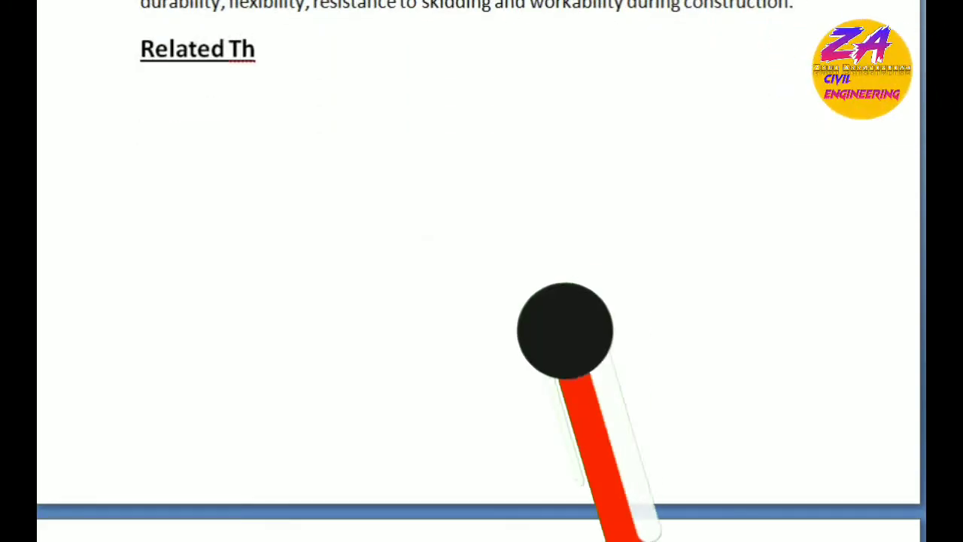
key("Return")
type("Introduction:")
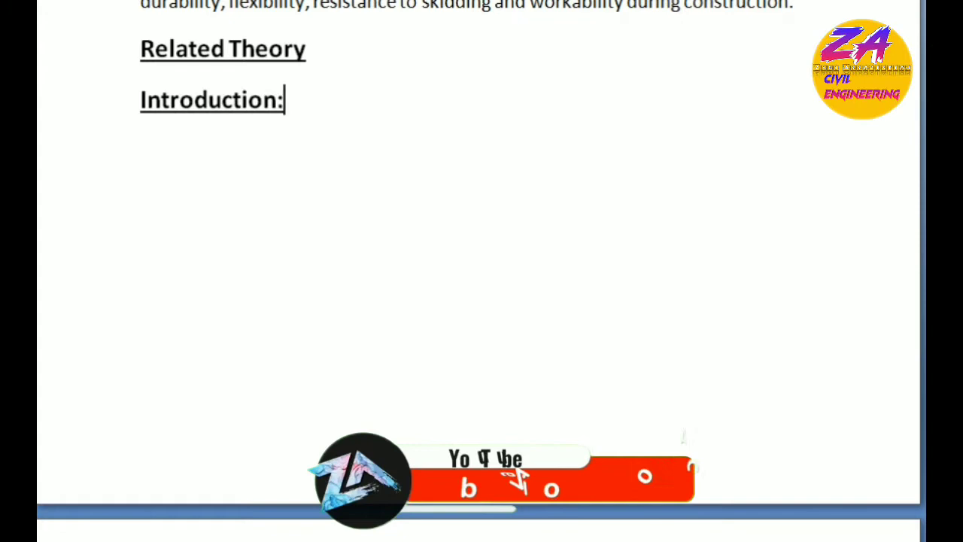
key("Return")
key("Tab")
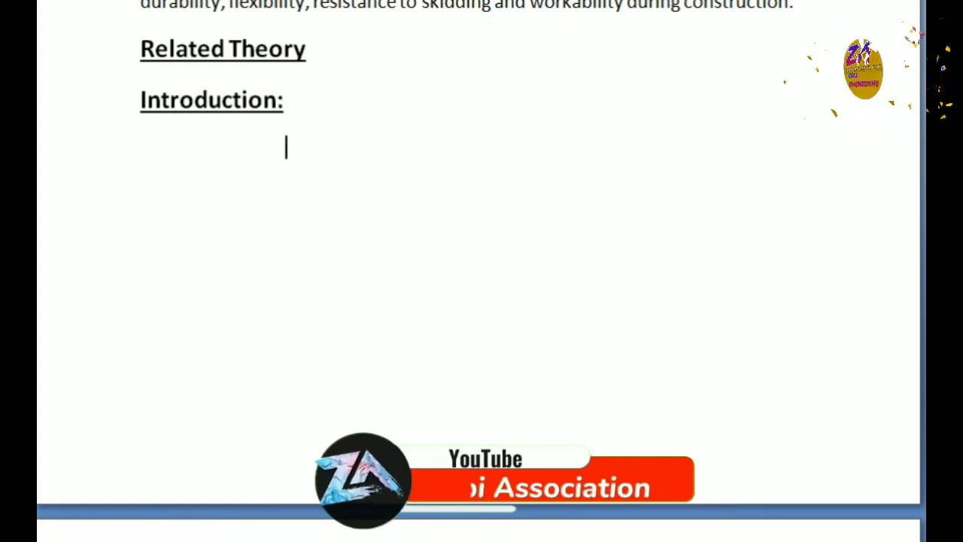
Write the Introduction's opening on the former Mississippi state highway department bituminous engineer who formulated the Marshall Method of design paving mixtures.
type("This test is performed by Bruce Marshall, a former bitumi")
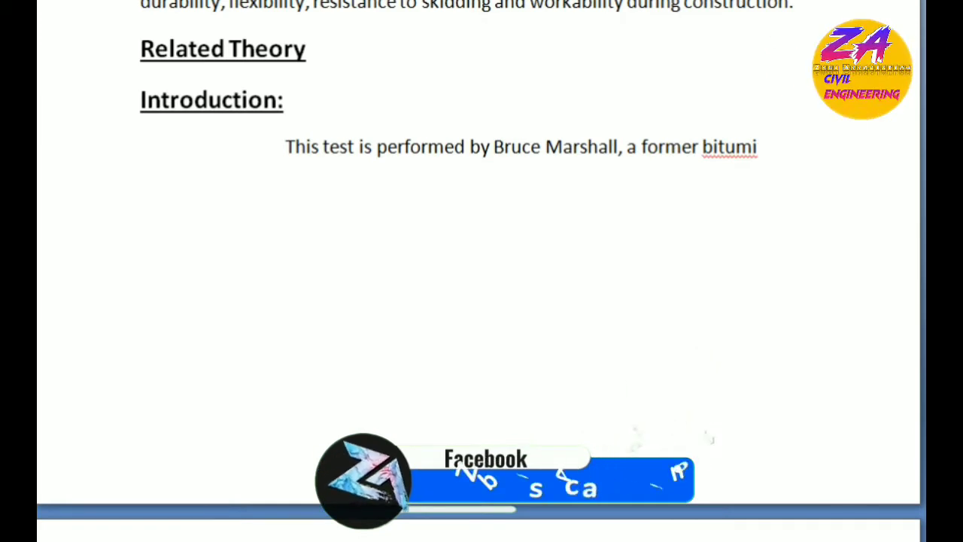
type("nous engineer with the Missis")
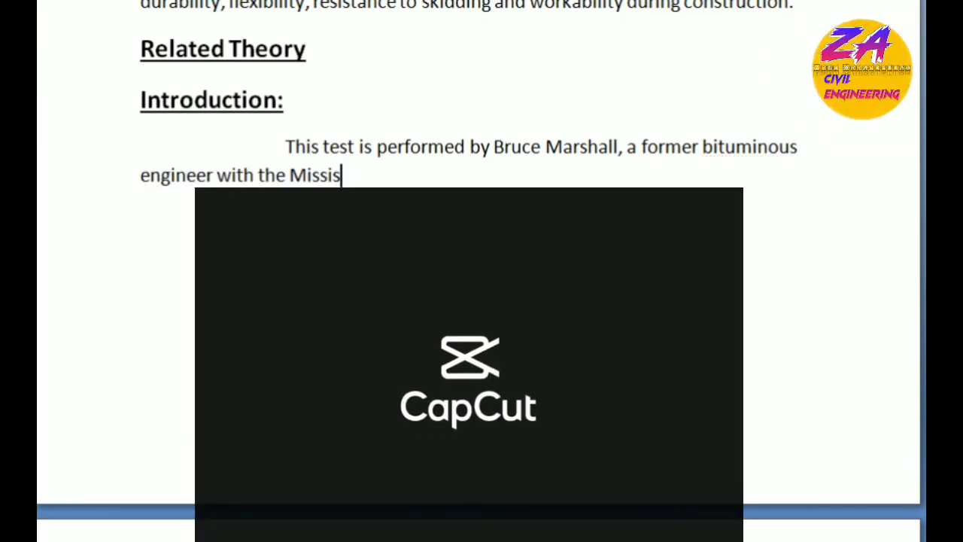
type("sippi state highway d")
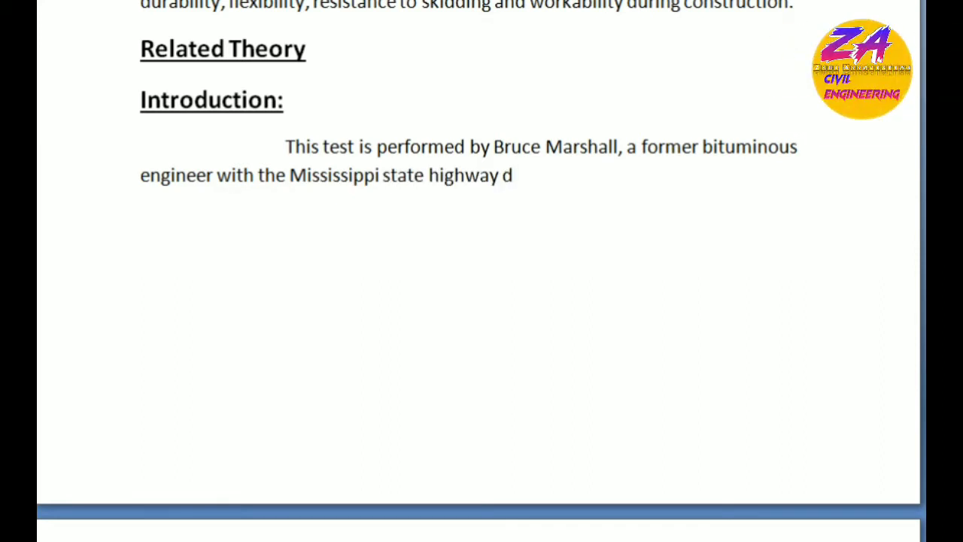
type("epartment. He formulated the con")
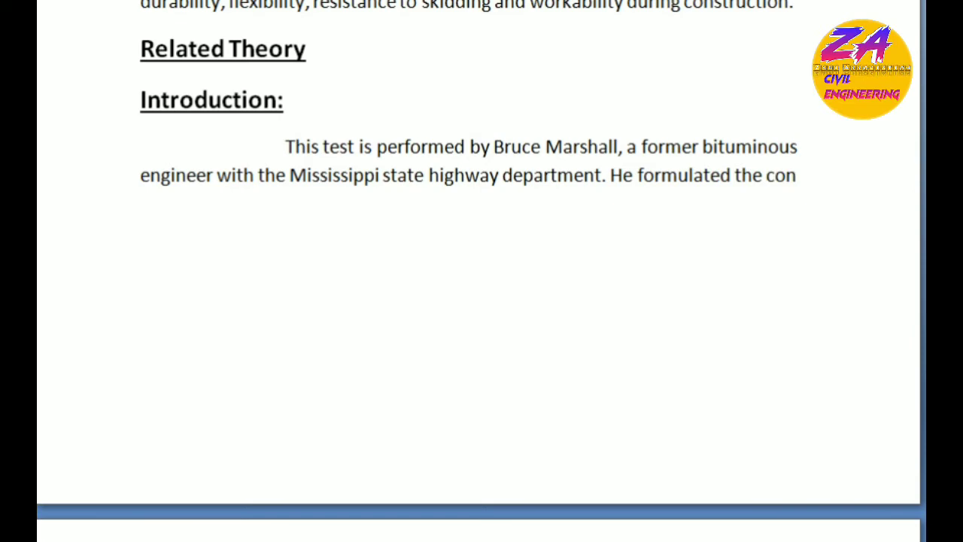
type("cept of Marshall Met")
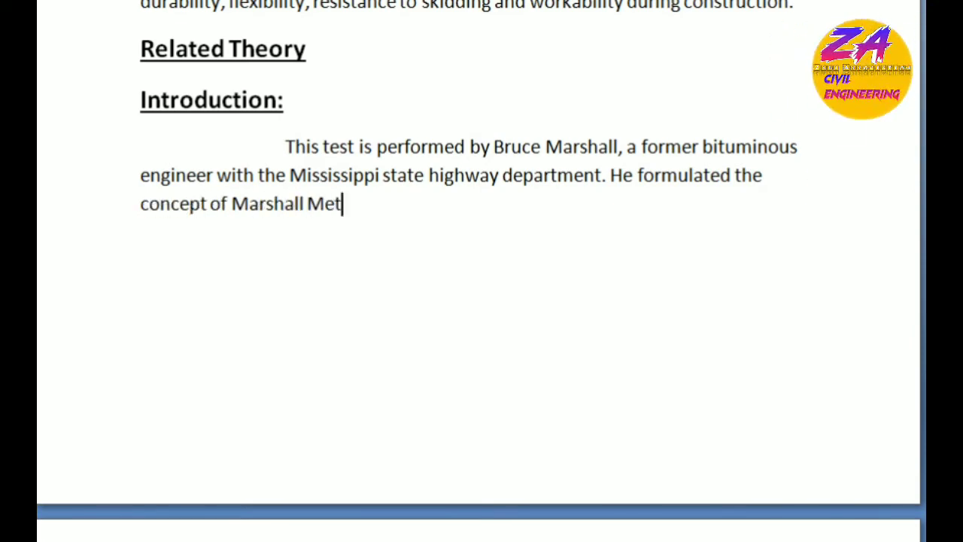
type("hod of design paving mixtures")
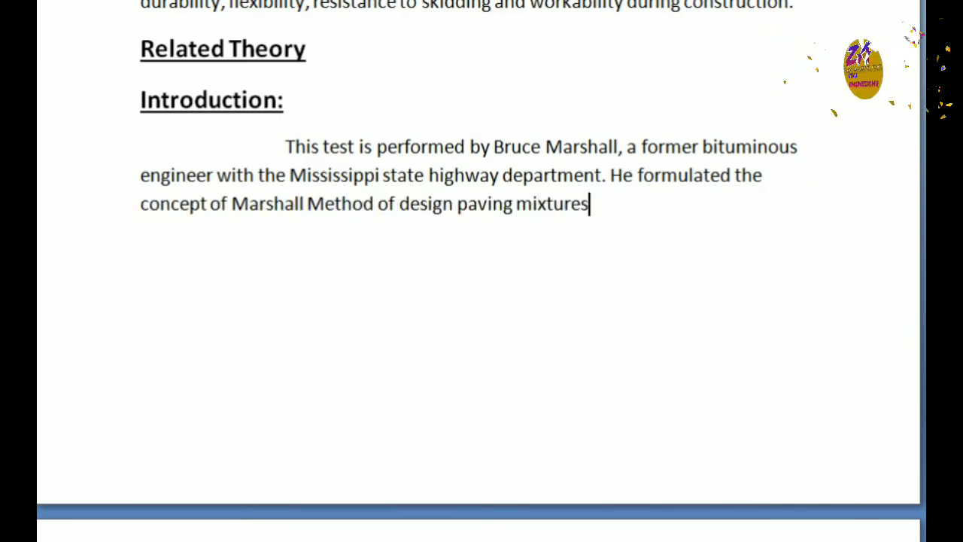
Continue the Introduction with the U.S army corps of engineer improving Marshall's test procedure through research and correlation studies and developing mix design criteria.
type(". The U.S army corps of engin")
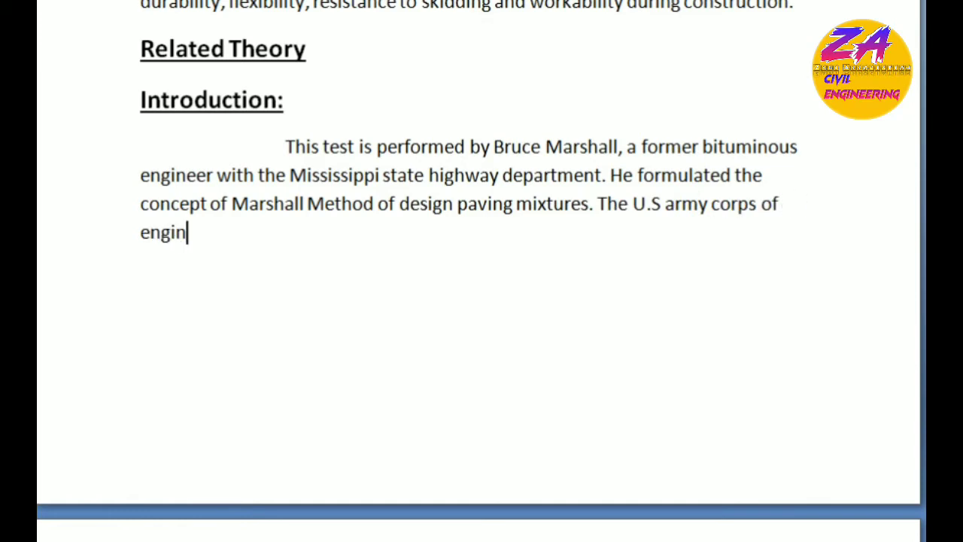
type("eer, through ")
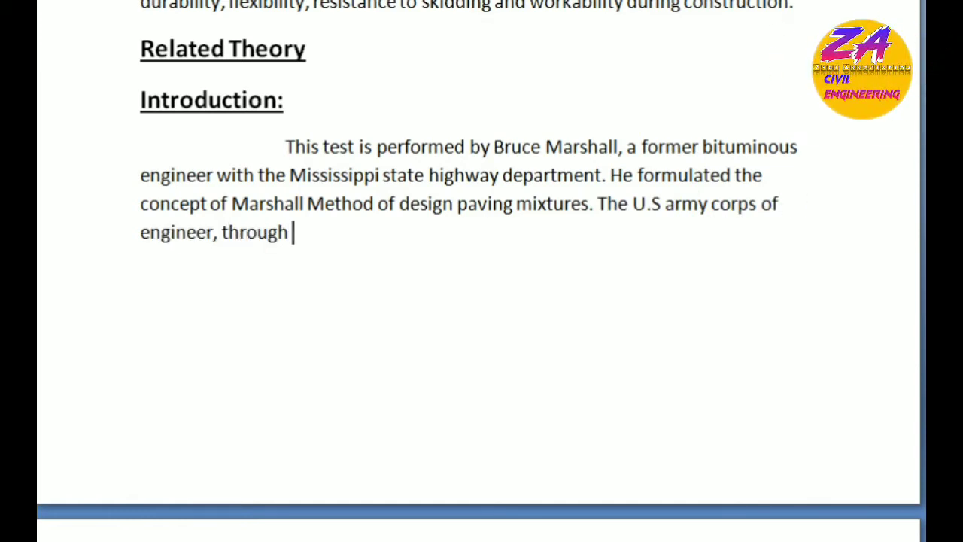
type("extensive research ")
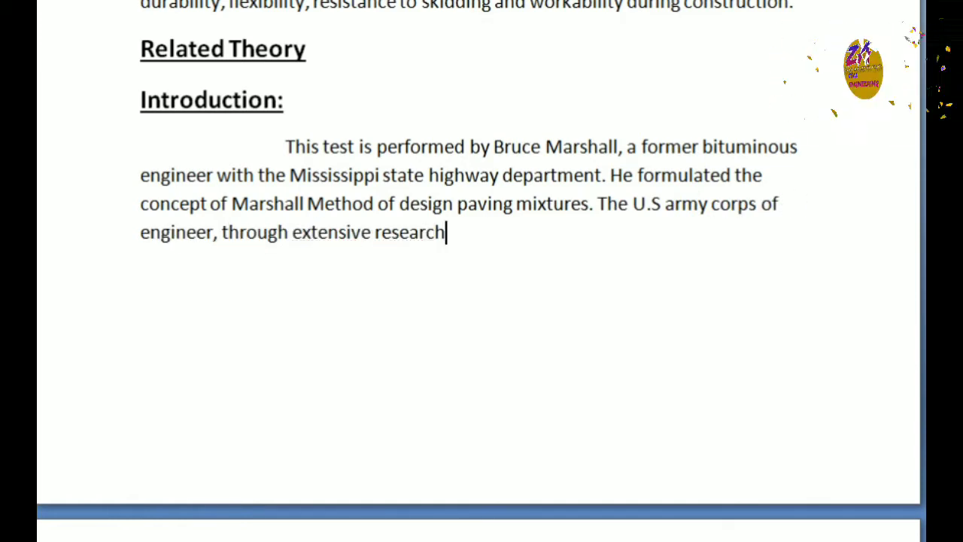
type("and correlation studies improved and added certai")
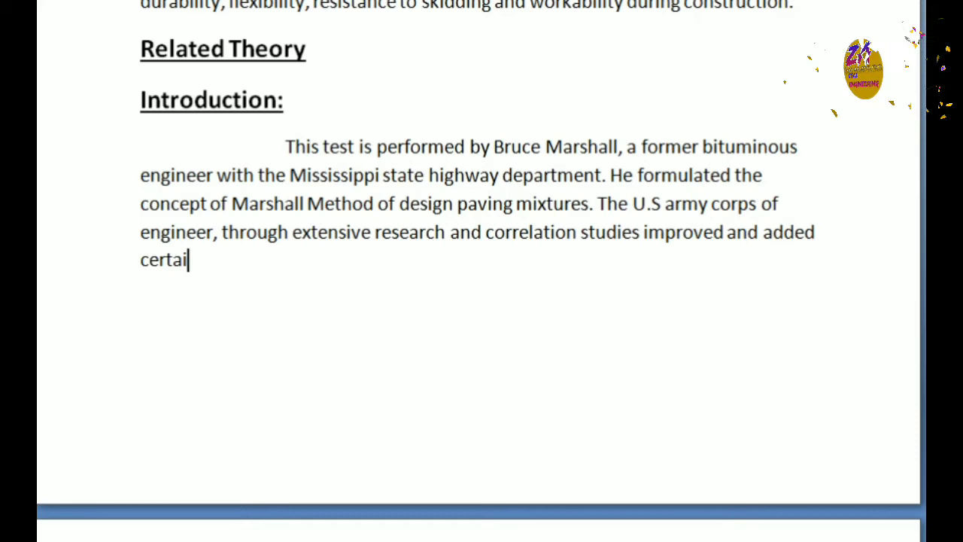
type("n features to M")
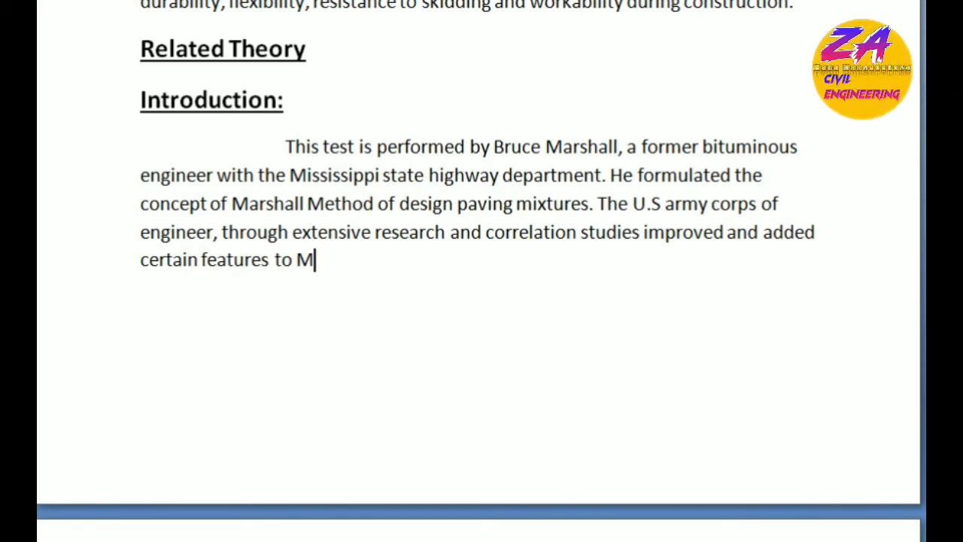
type("arshall's test procedure and ultima")
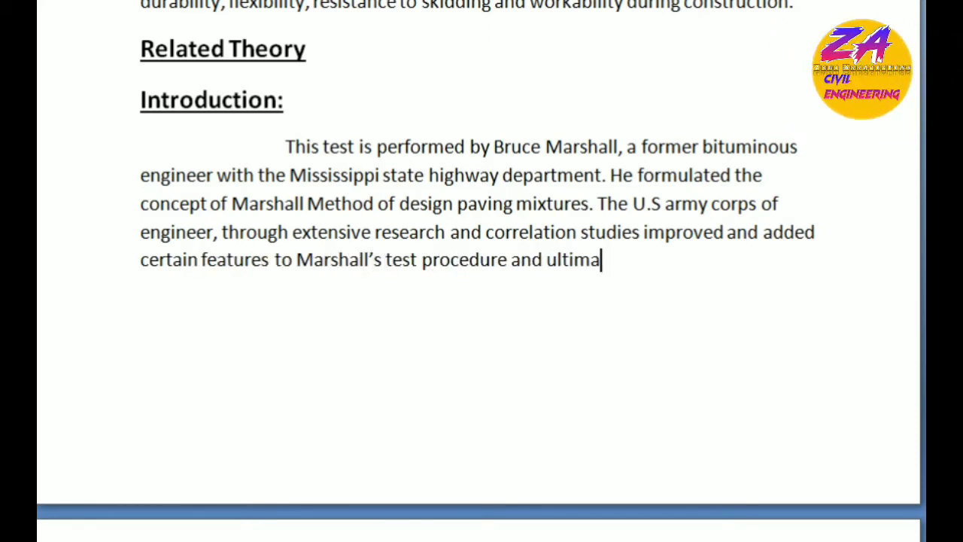
type("tely developed mix des")
type("gn crite")
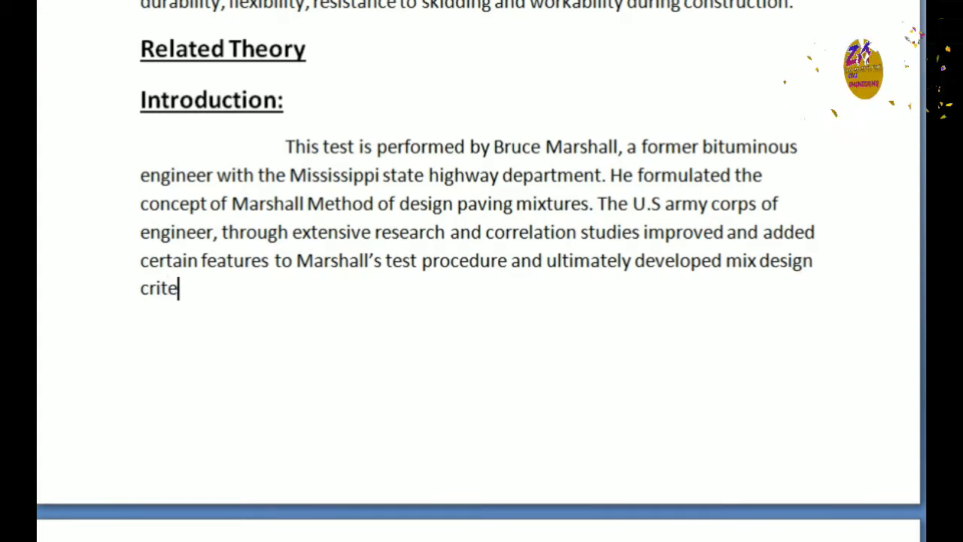
type("ria.")
On a new page, add a Stability section defining it as resistance of the paving mix to deformation under load, a stress level causing strain.
key("ctrl+Return")
type("Stability is defined as resistance of")
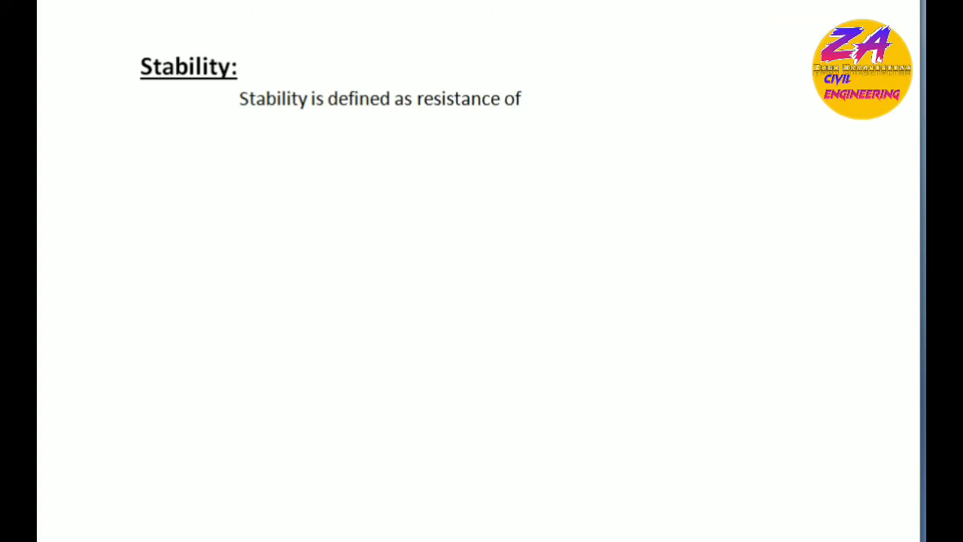
type("deformation under load and is thus a stress leve")
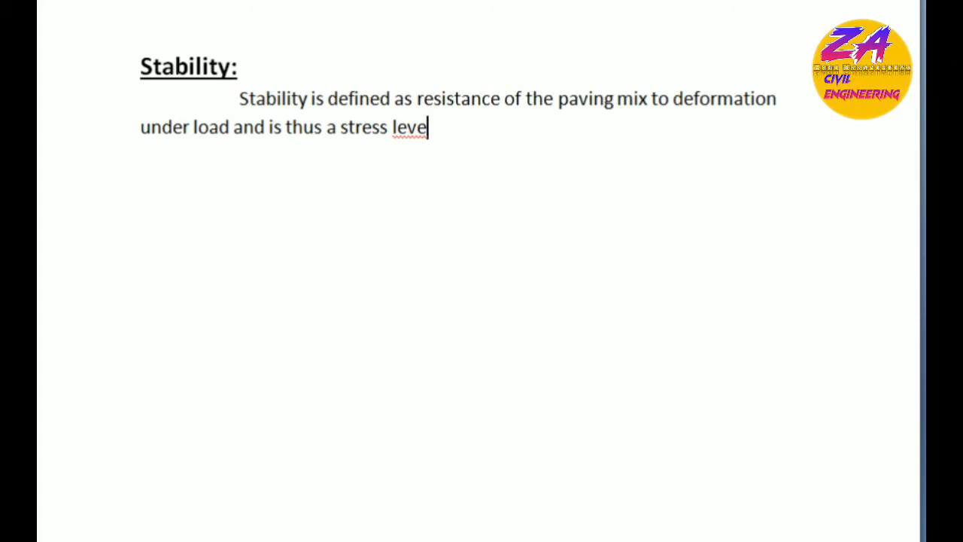
type("l which causes strain")
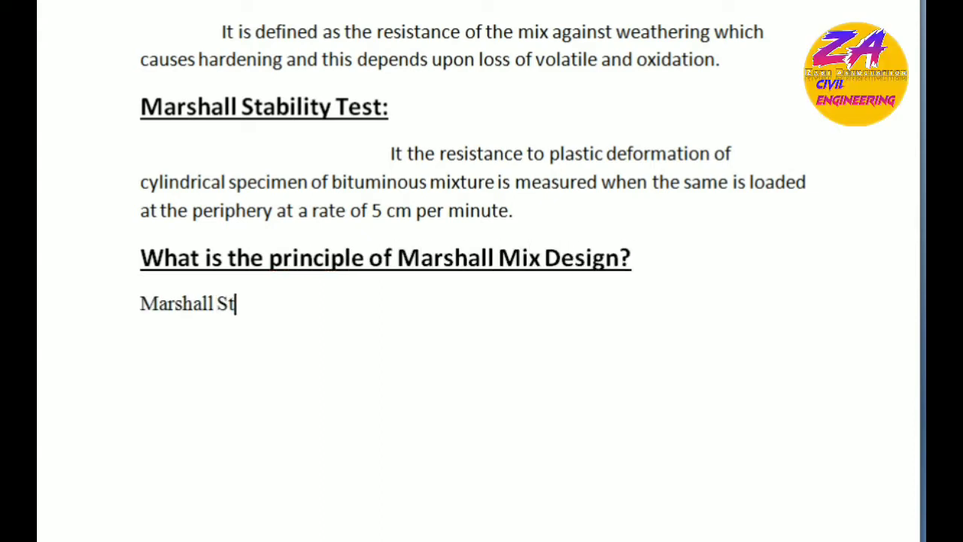
Under the Marshall Mix Design principle heading, describe Marshall Stability as resistance to plastic flow and load carrying capacity at 60°C, measured in kg.
type("resistance to plastic flow of cylindrical specimens of a")
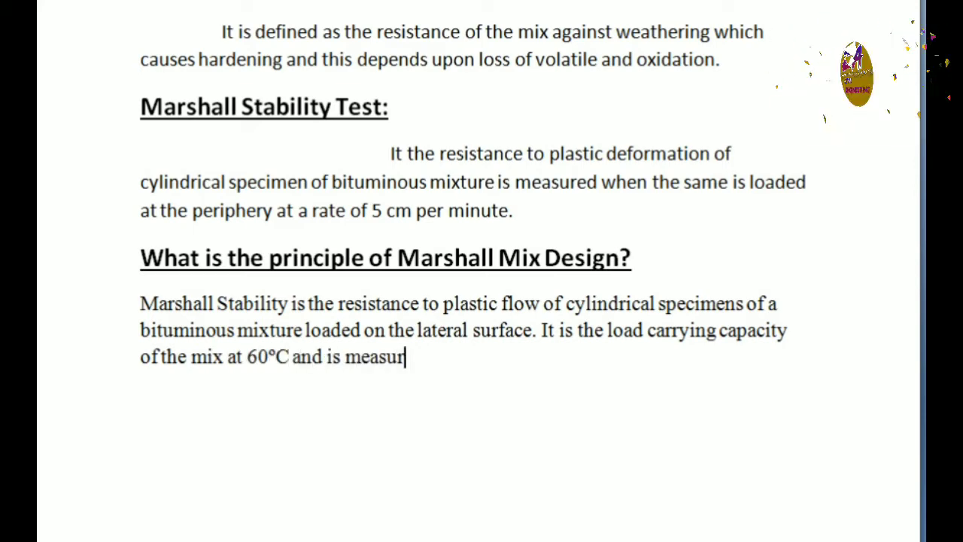
key("Return")
Add an "Apparatus:" heading and list 1: Mould assembly, 2: Sample Extractor, 3: Compaction Pedestal and 4: Hammer, then start item 5.
type("Apparatus:")
key("Return")
type("1")
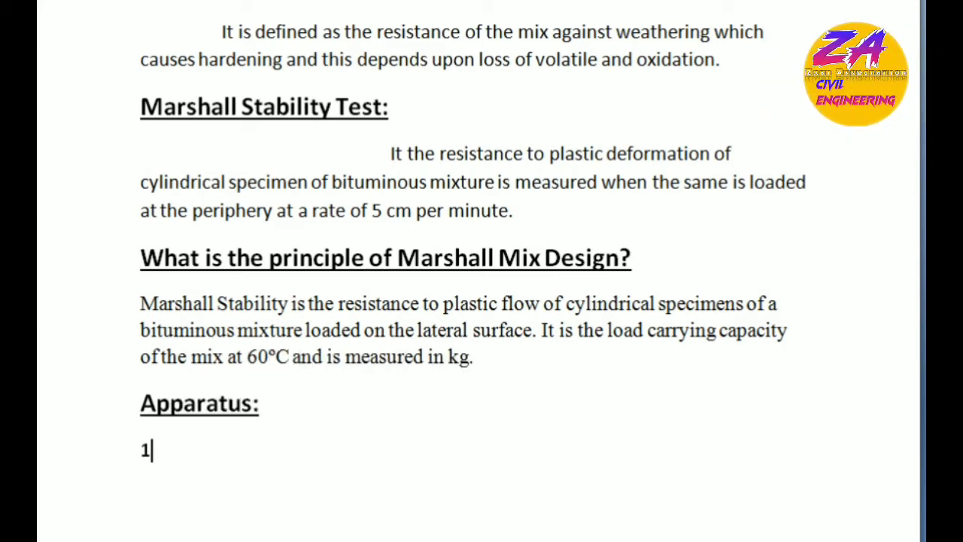
scroll(393, 328, "down", 5)
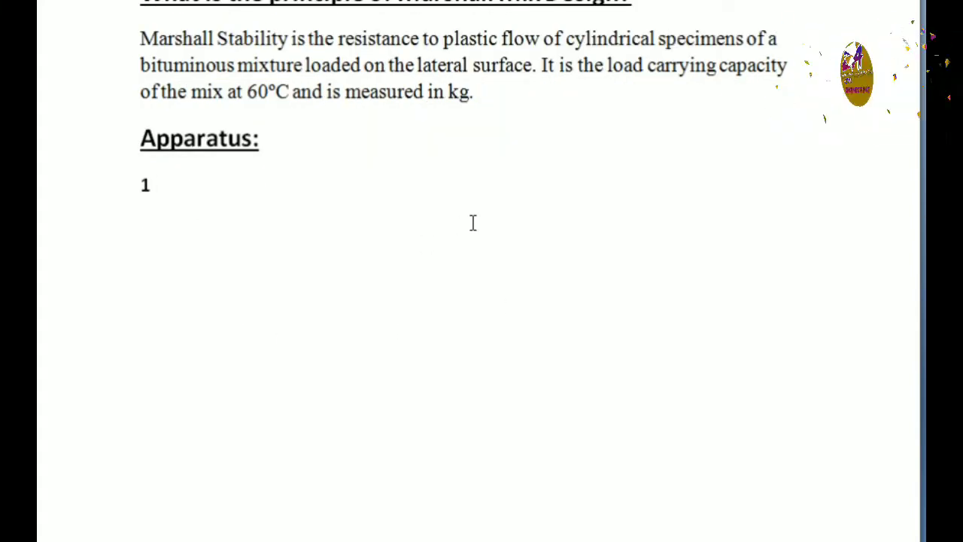
type(": Mould asse")
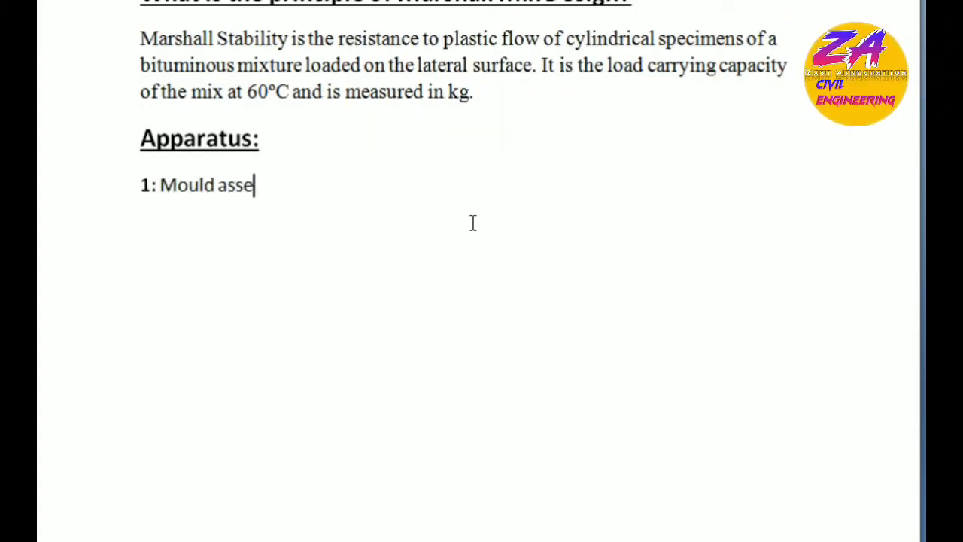
type("mbly.2: Sample Extractor.")
key("Return")
type("3: ")
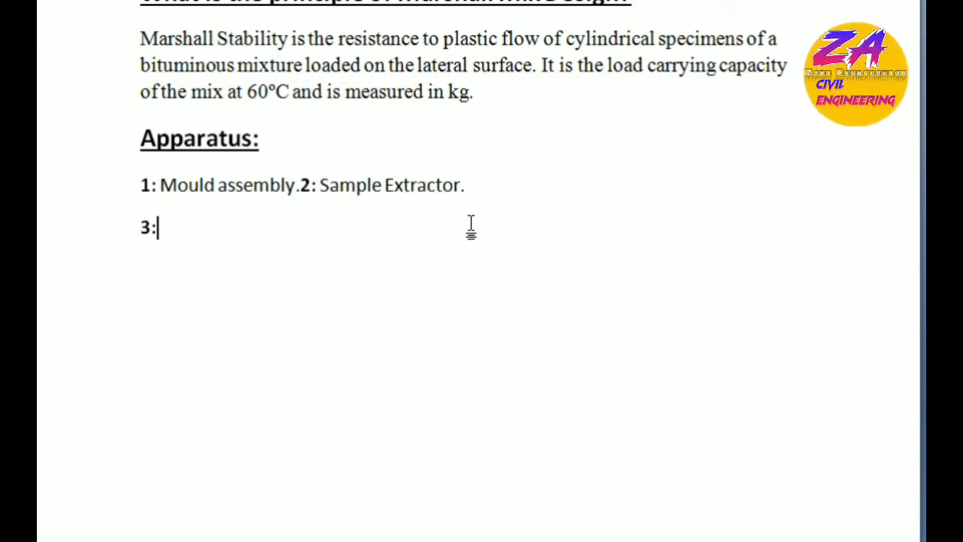
type("Compaction Pedestal 4: Hammer.")
key("Return")
type("5")
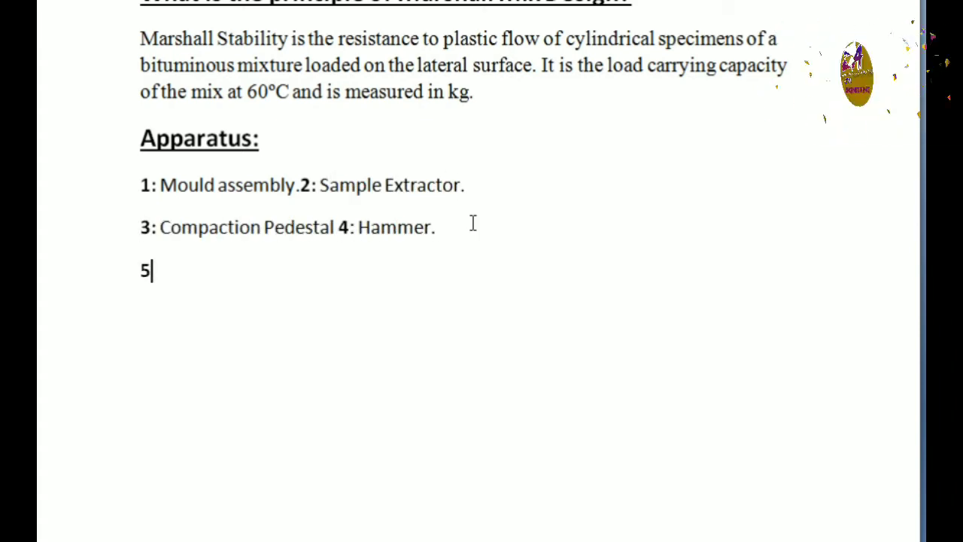
type(":")
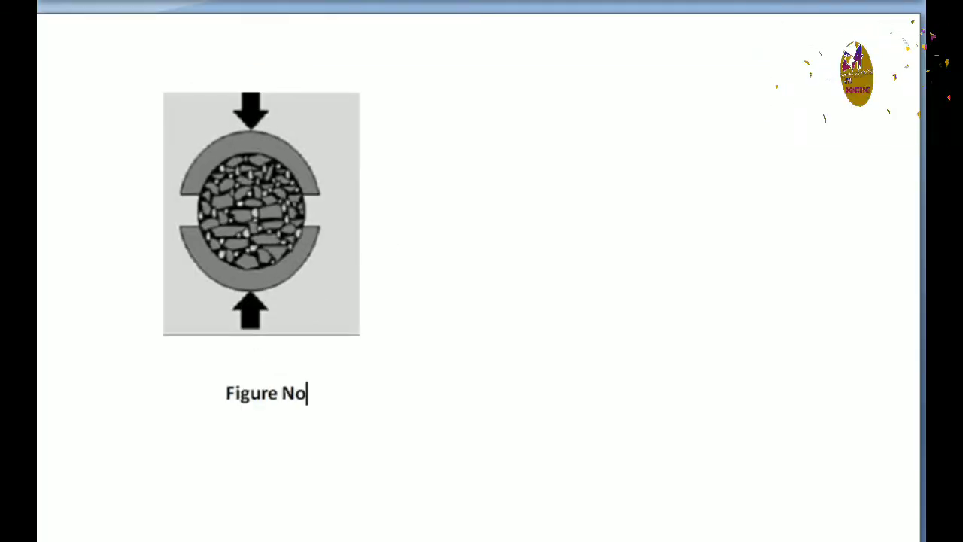
Caption the collar and sample extractor picture "Figure No 9.6".
scroll(481, 271, "down", 5)
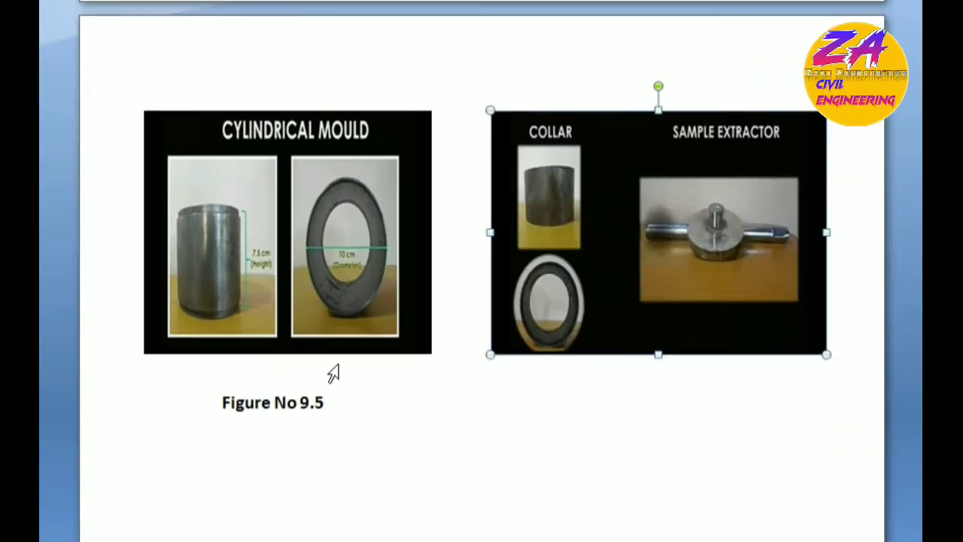
type("Figure No 9")
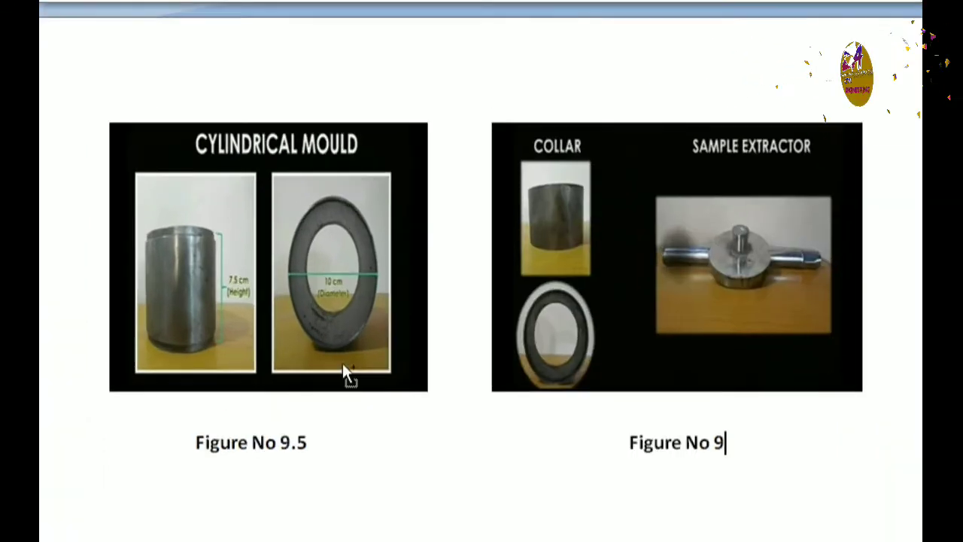
type(".")
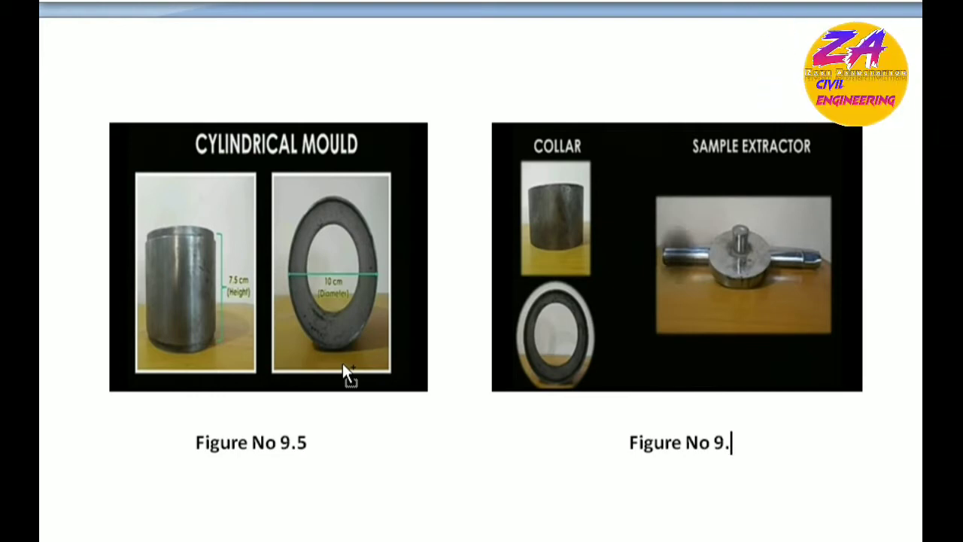
type("6")
Insert the compaction pedestal picture below the Figure No 9.5 caption and caption it "Figure No 9.7".
key("ctrl+v")
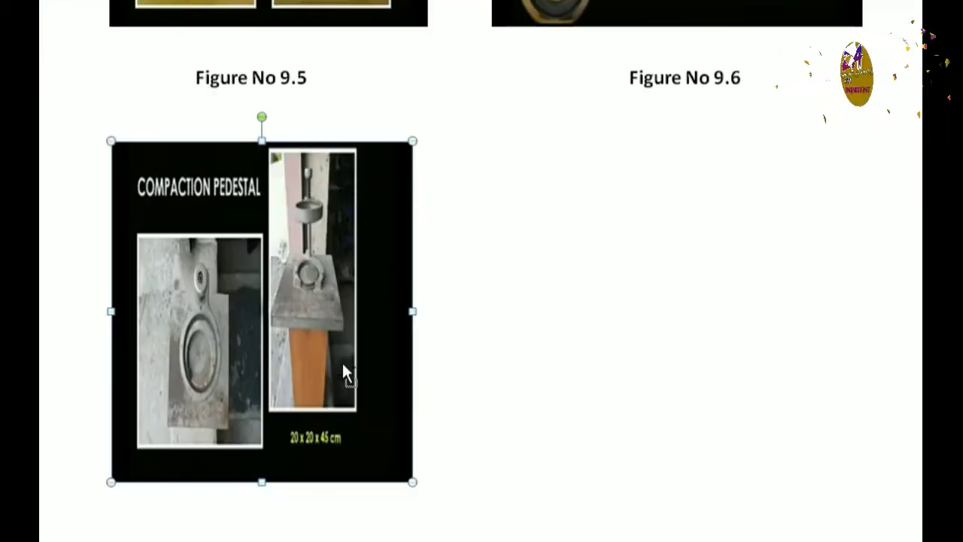
key("Return")
type("Figure No 9.7")
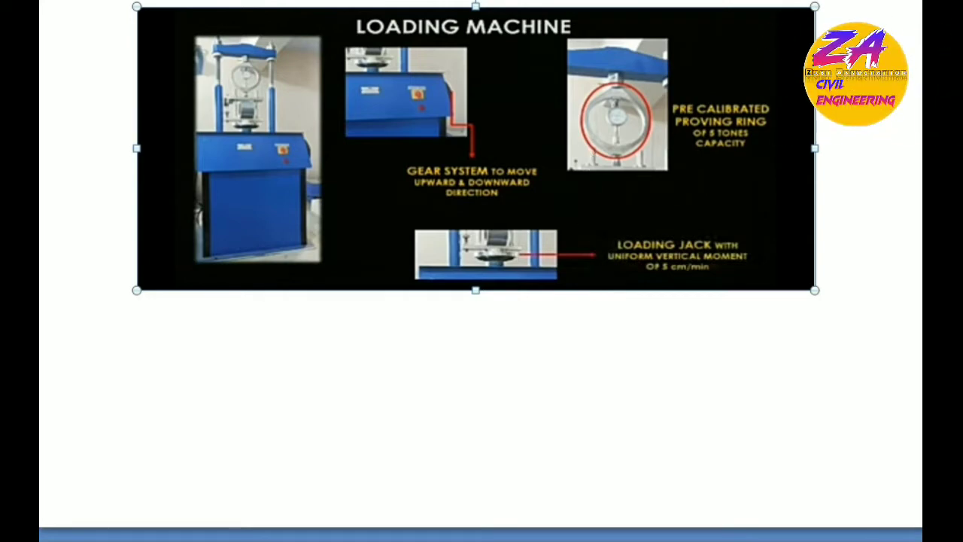
Caption the loading machine picture "Figure No 9.10" and start the procedure heading on a new page.
left_click(482, 354)
type("Figure No 9.10")
key("ctrl+Return")
type("Proc")
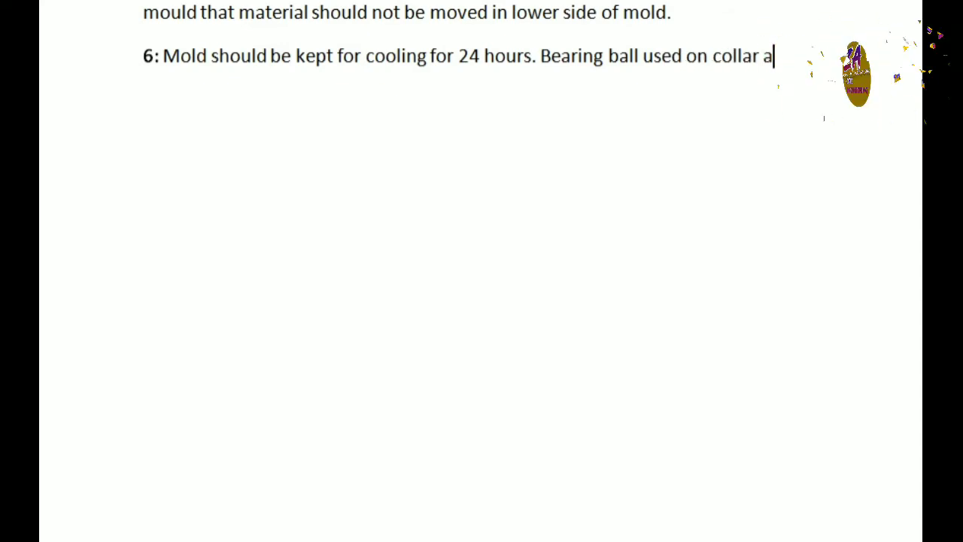
Complete procedure item 6 on hammer extraction and add items 7 to 11, from 20 minutes in water at 60°C to the upper and lower dial readings.
type("nd hit with Hammer to extract the mold")
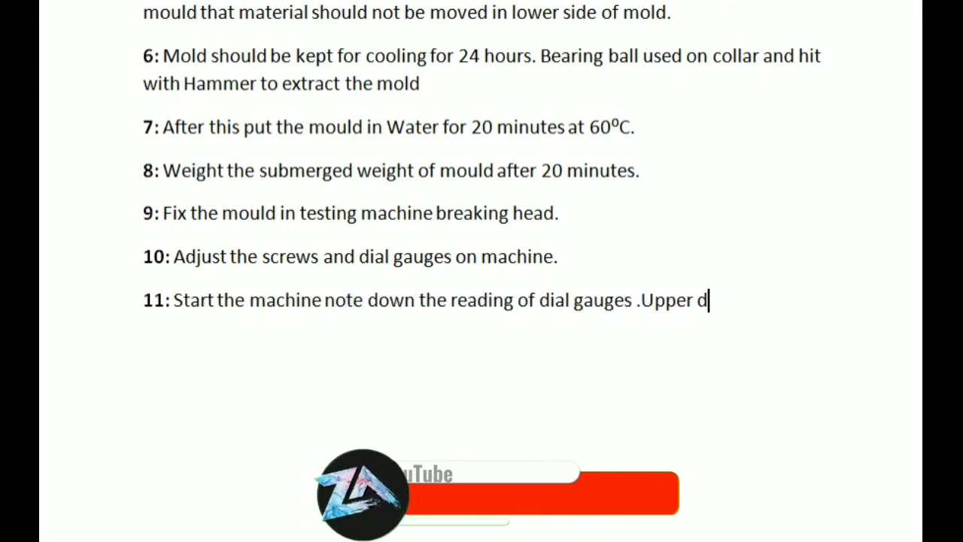
type("ial gives the stability readi")
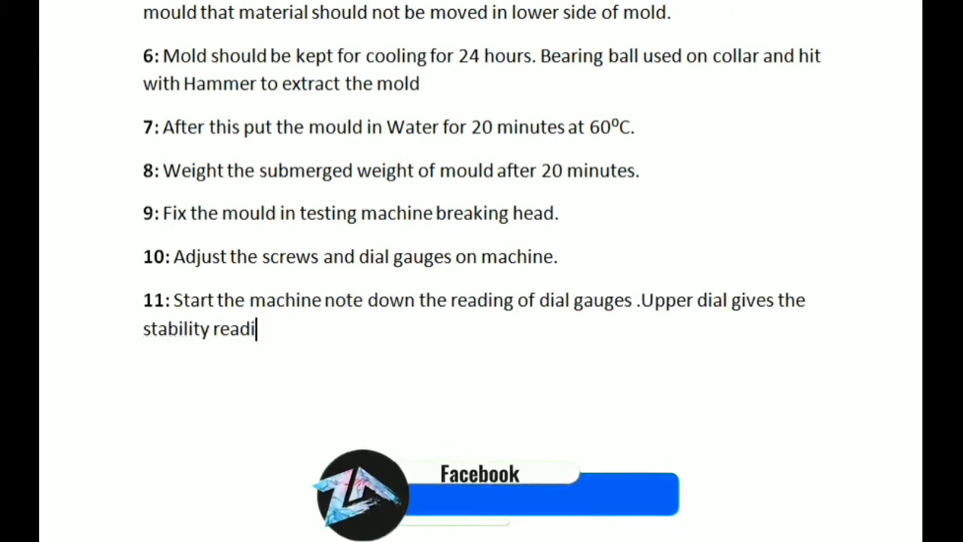
type("ng and lower dial reading gives. ")
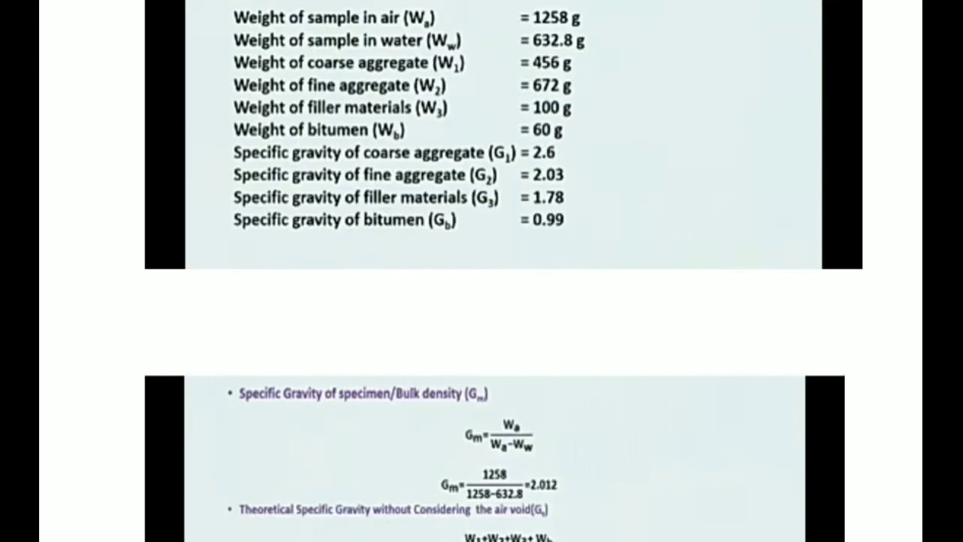
scroll(481, 271, "up", 10)
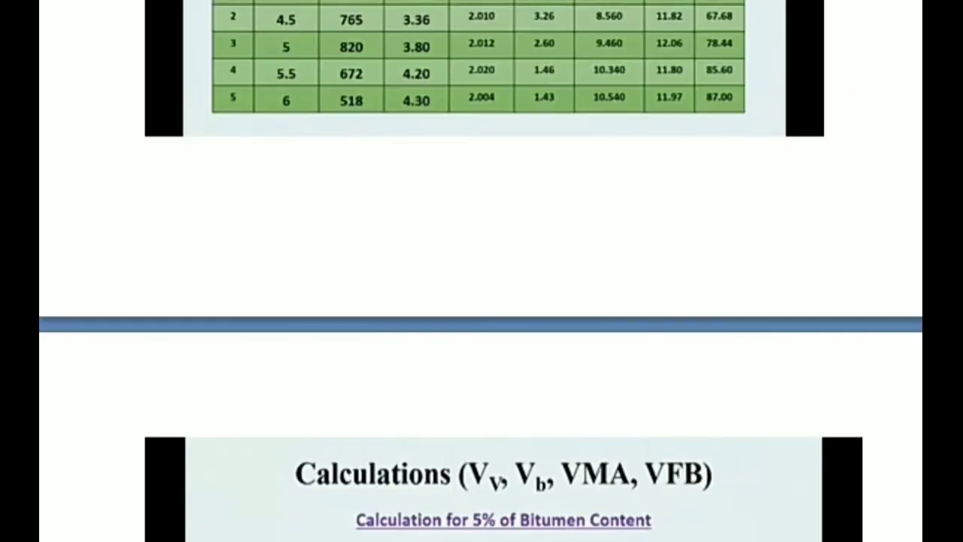
scroll(482, 271, "down", 1)
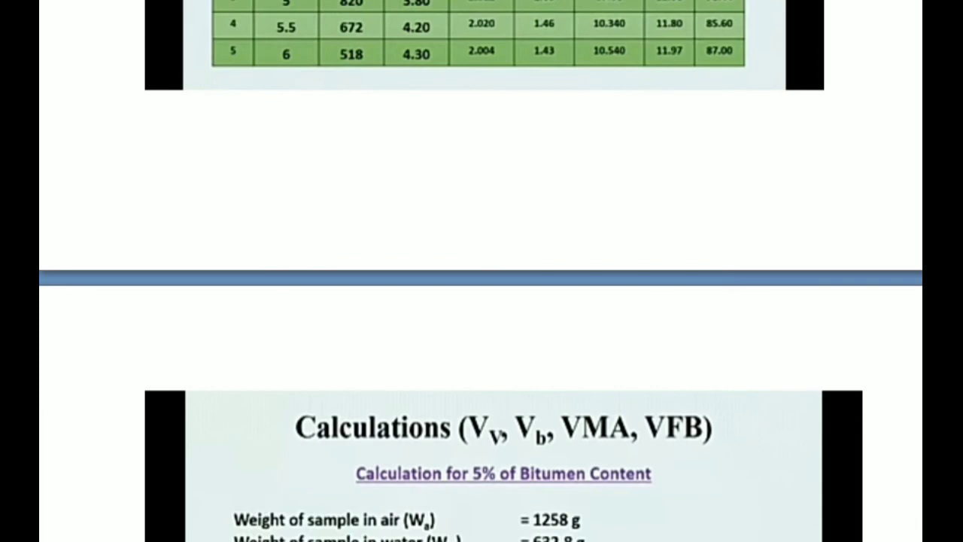
scroll(481, 271, "down", 5)
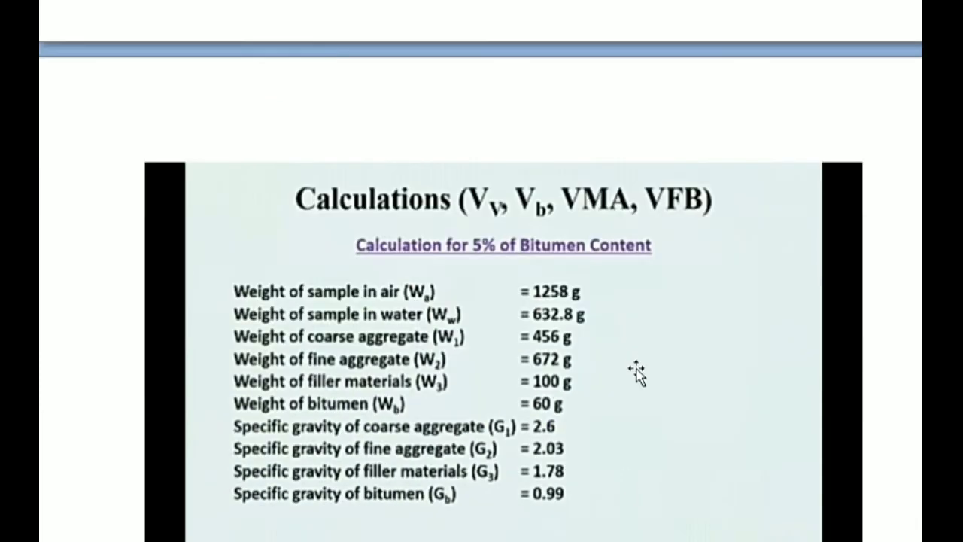